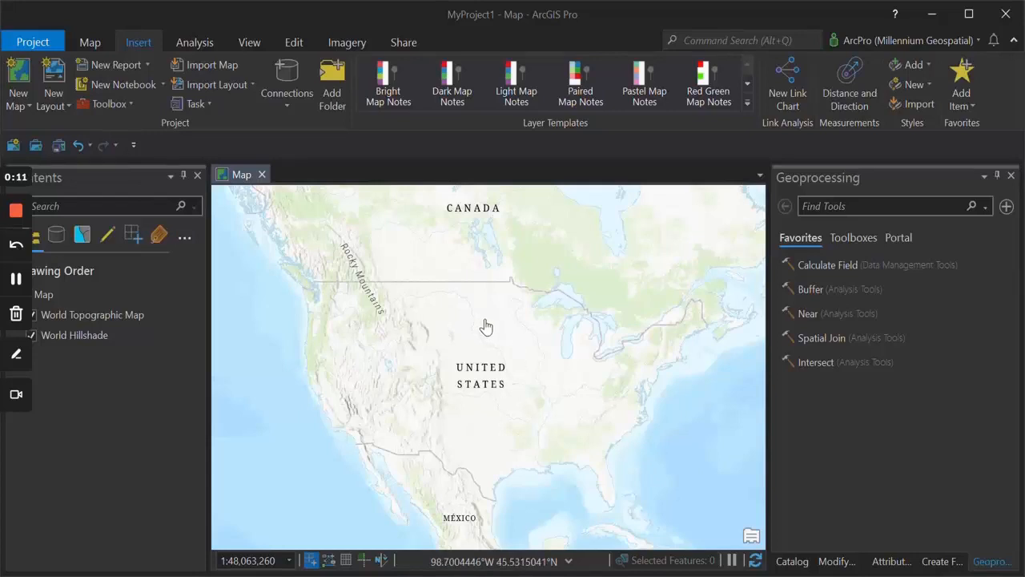
# - Start adding data to the map and browse to the BerryIt Project folder in Documents > MGS Files
pyautogui.click(84, 41)
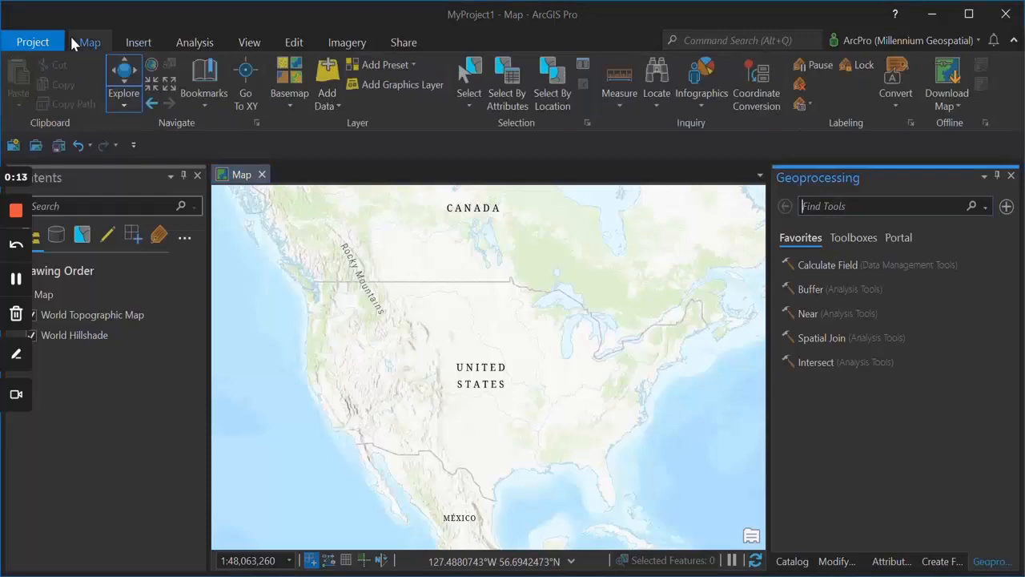
pyautogui.click(330, 103)
pyautogui.click(390, 161)
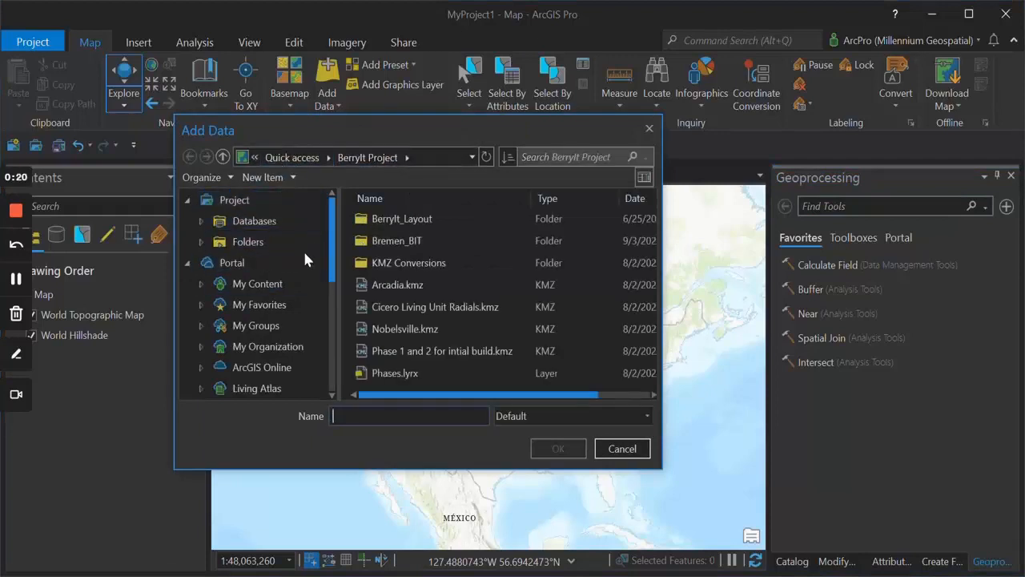
pyautogui.scroll(-5, 303, 248)
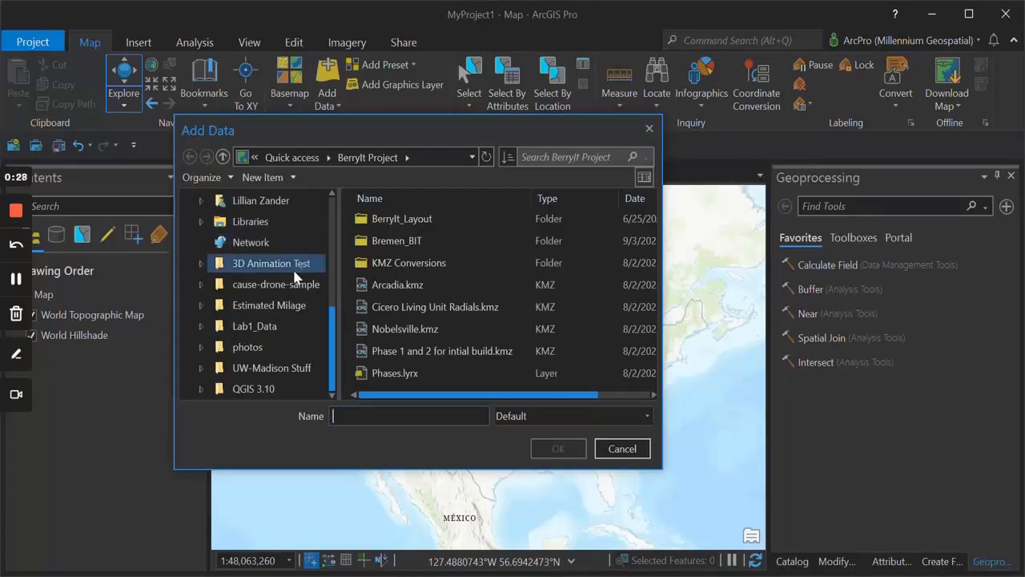
pyautogui.click(252, 228)
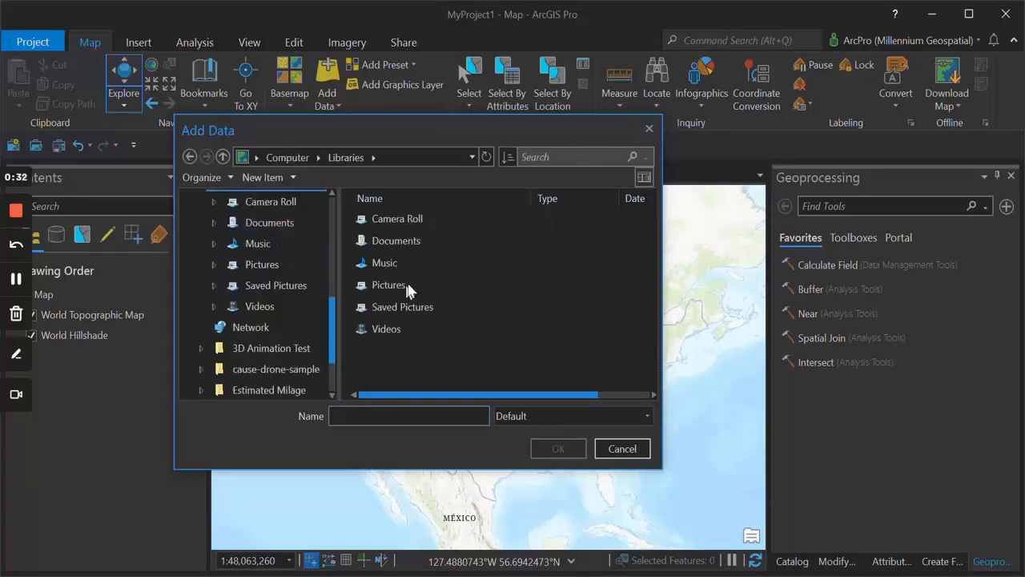
pyautogui.doubleClick(394, 248)
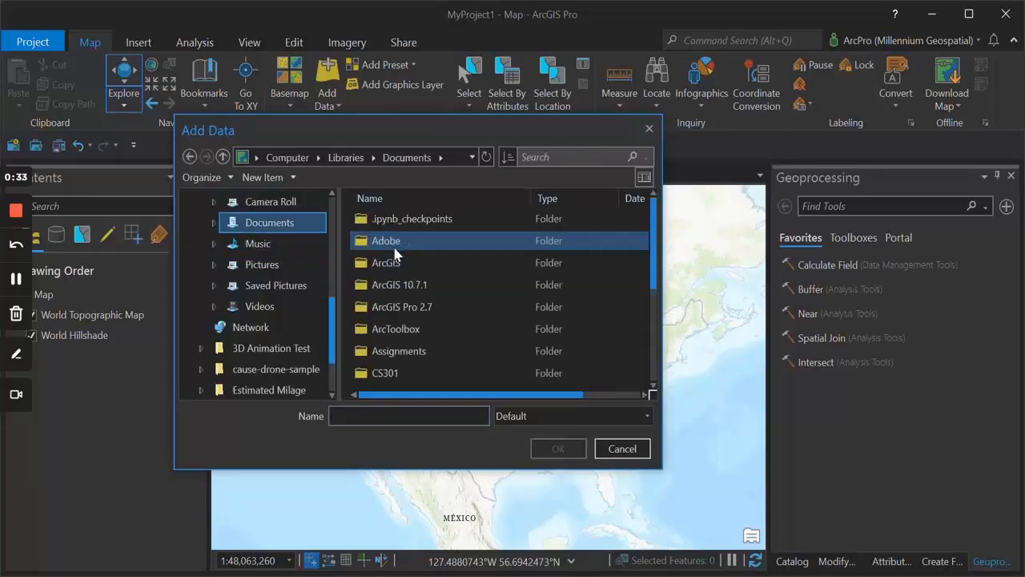
pyautogui.scroll(-2, 447, 290)
pyautogui.doubleClick(440, 306)
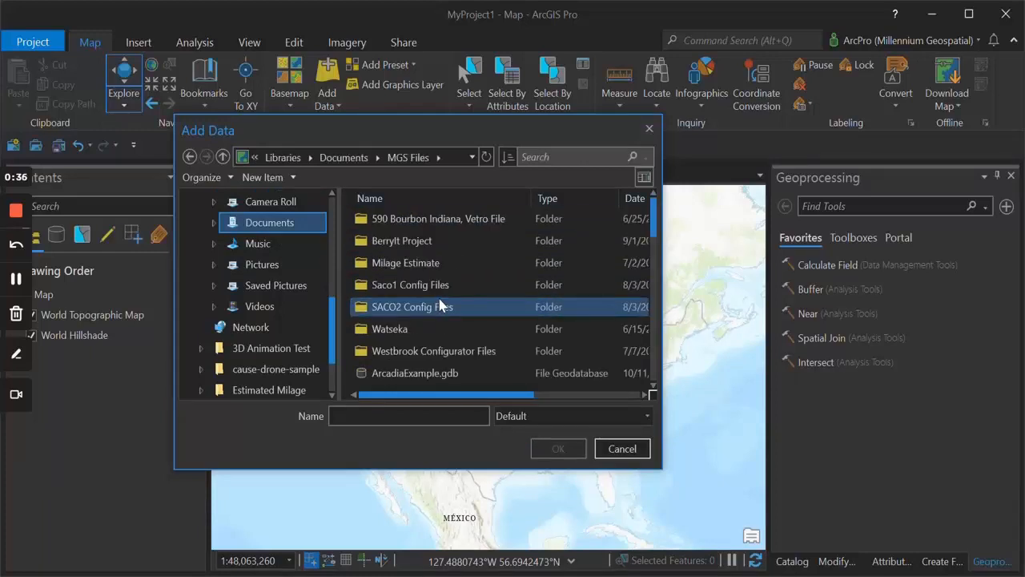
pyautogui.doubleClick(423, 241)
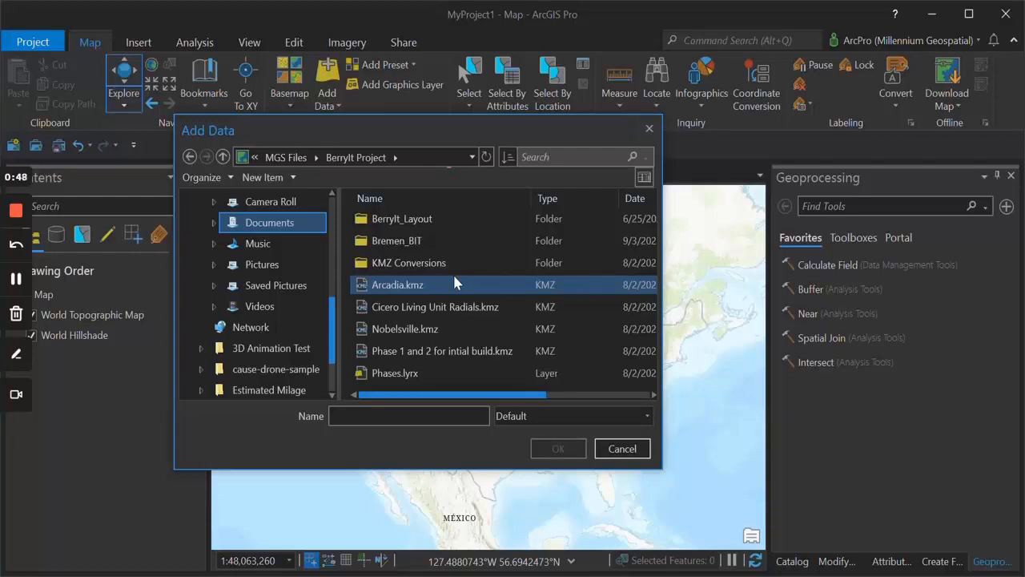
# - Add Arcadia.kmz, Cicero Living Unit Radials.kmz, Nobelsville.kmz and Phase 1 and 2 for intial build.kmz to the map
pyautogui.click(455, 282)
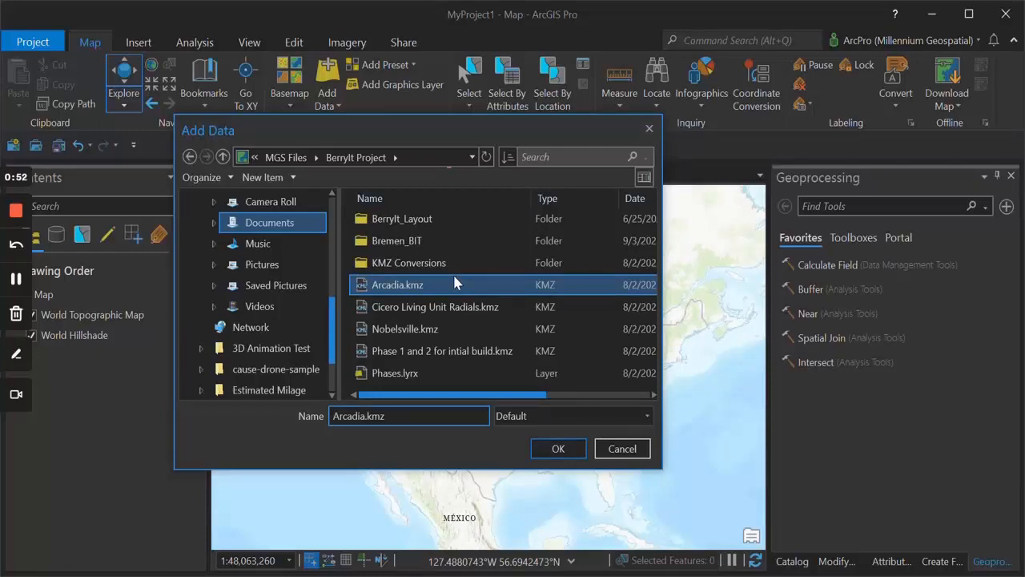
pyautogui.keyDown('shift'); pyautogui.click(460, 360); pyautogui.keyUp('shift')
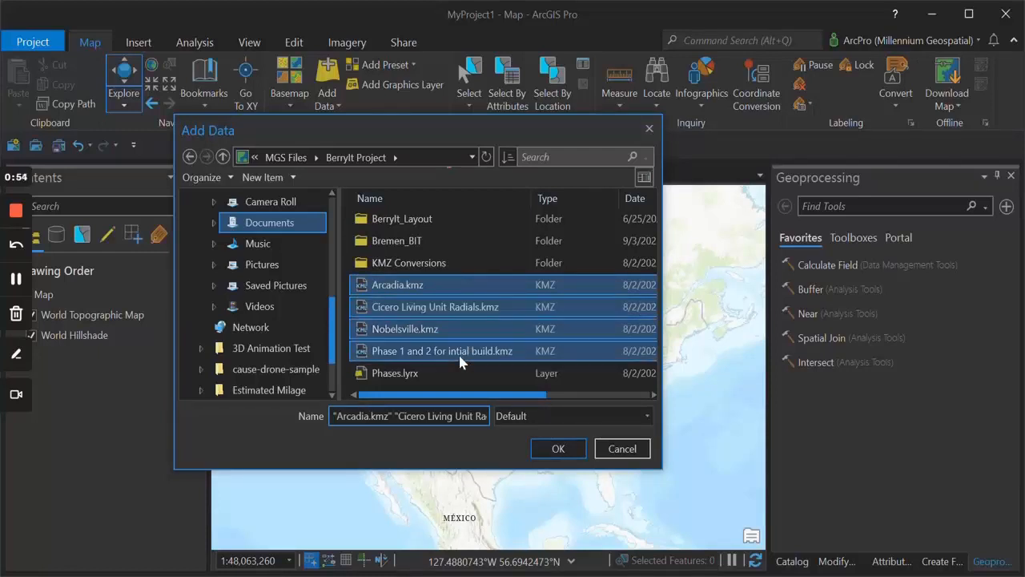
pyautogui.click(558, 450)
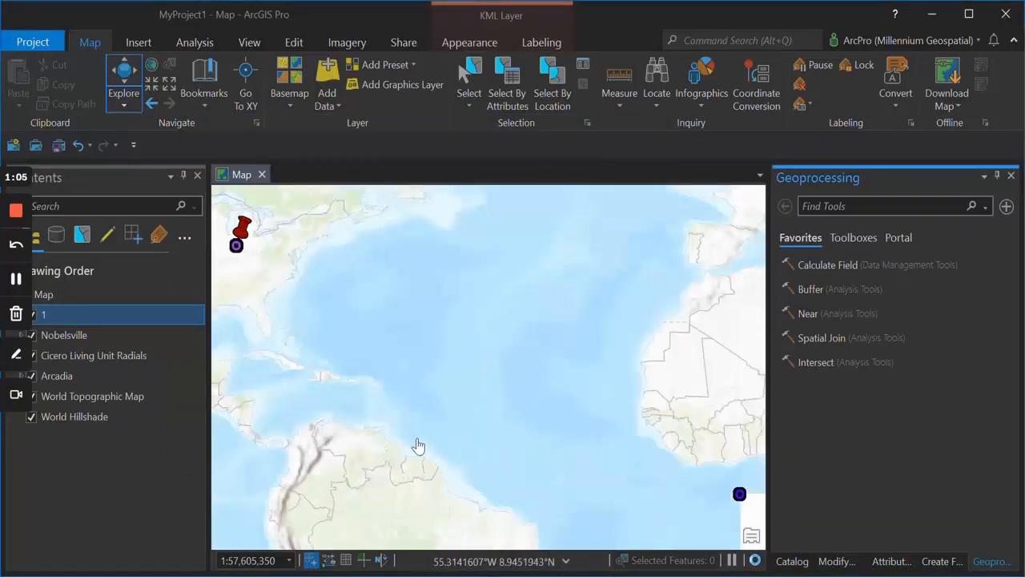
# - Zoom the map to the extent of layer 1, with some of the surrounding area in view
pyautogui.rightClick(77, 321)
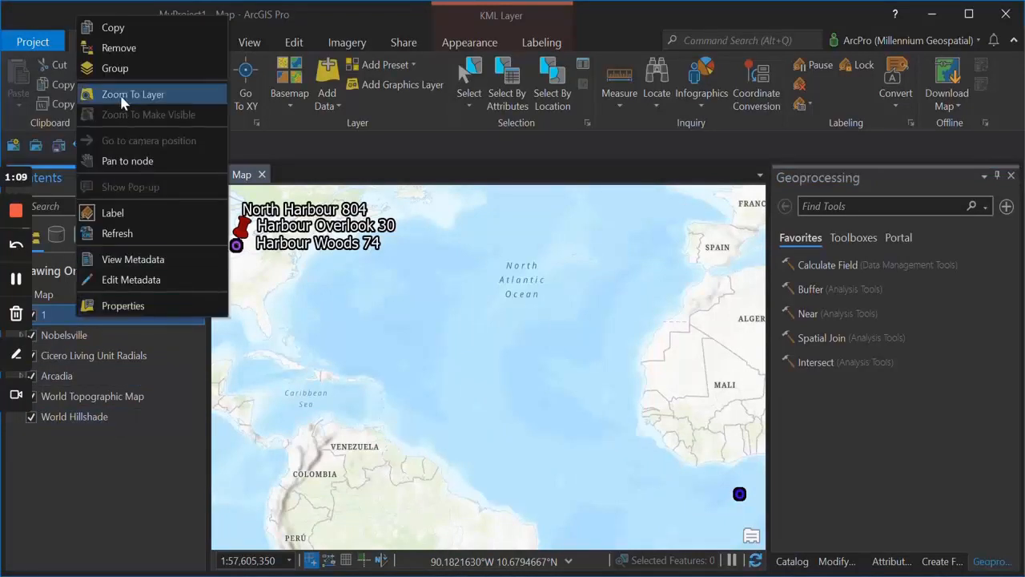
pyautogui.click(121, 97)
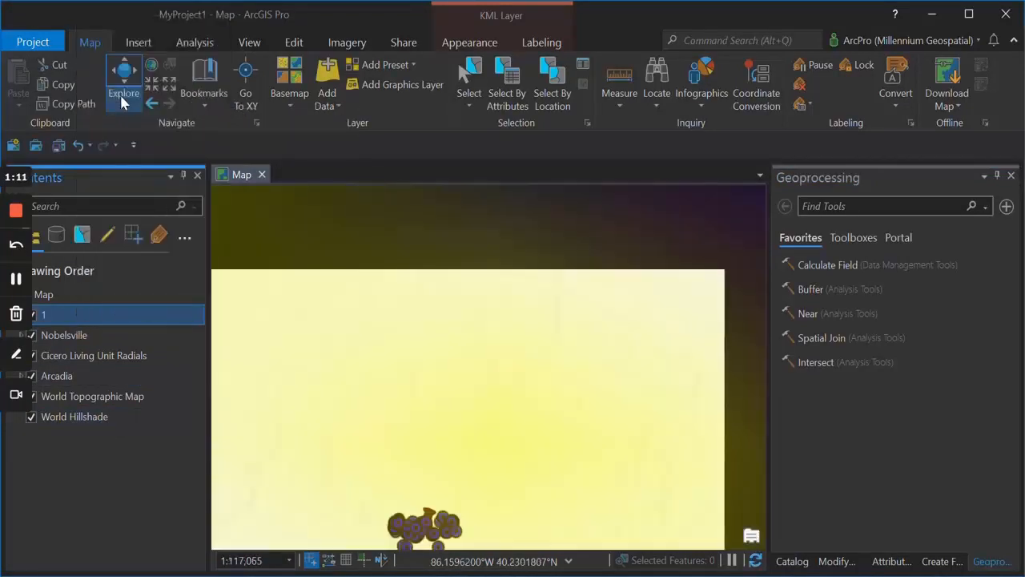
pyautogui.scroll(-2, 439, 333)
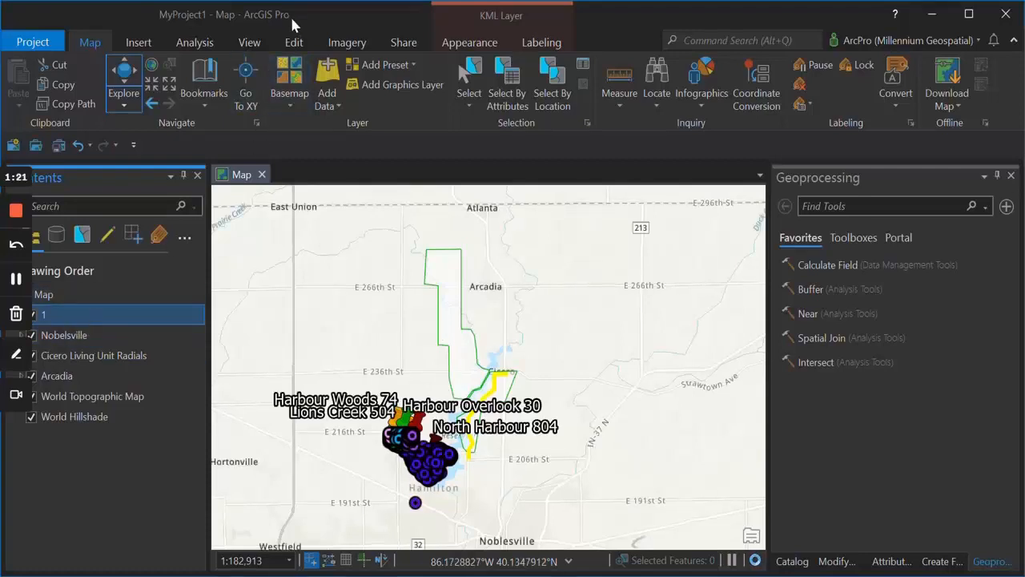
# - Uncover the layer list by shifting the application window, and turn on Arcadia Overview 724.csv under the Arcadia layer
pyautogui.moveTo(290, 14); pyautogui.dragTo(320, 15)
pyautogui.click(51, 376)
pyautogui.click(81, 397)
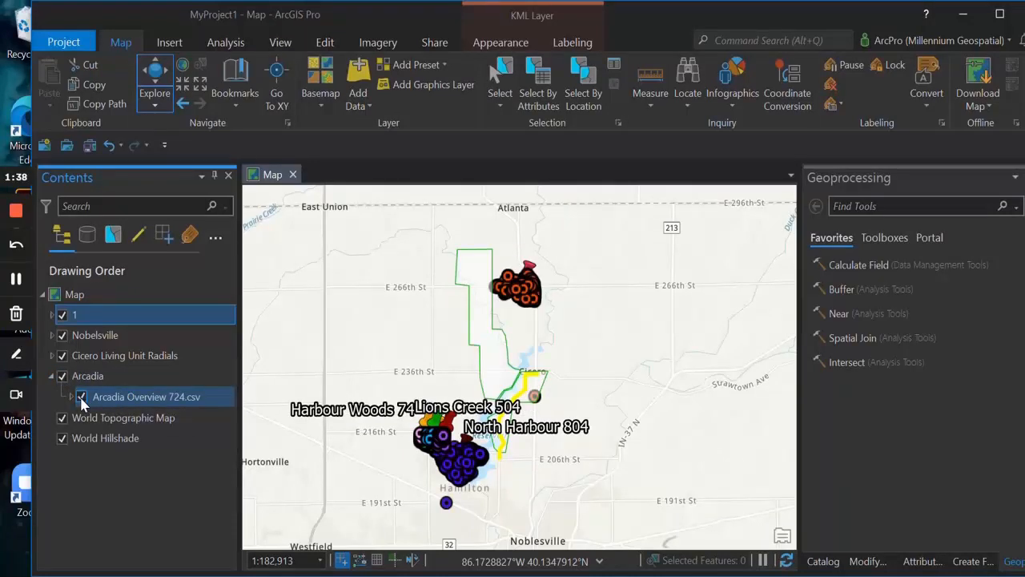
# - Turn on all sublayers of Cicero Living Unit Radials, from features (32).csv through cicero 78.csv
pyautogui.click(53, 357)
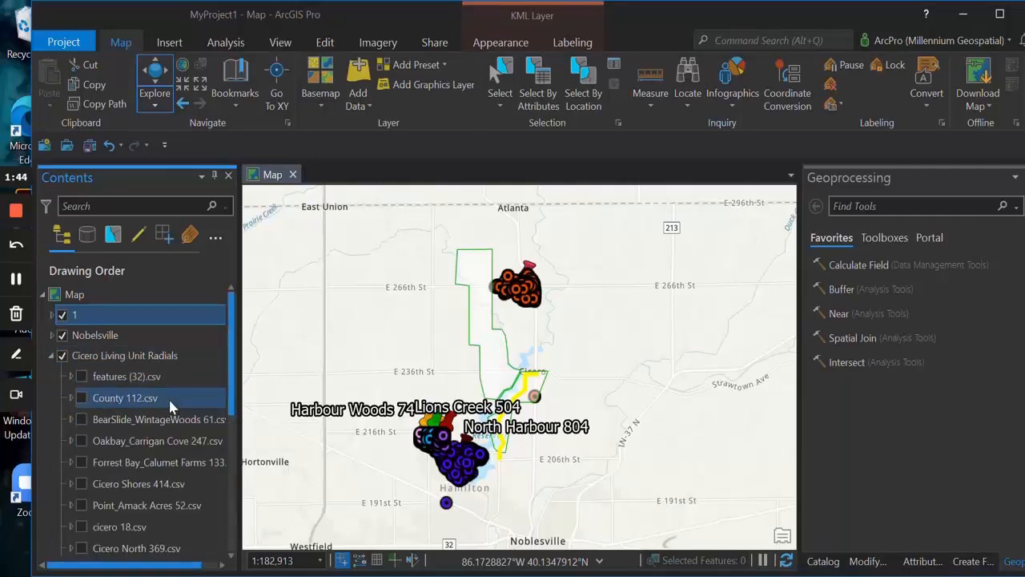
pyautogui.scroll(-1, 170, 406)
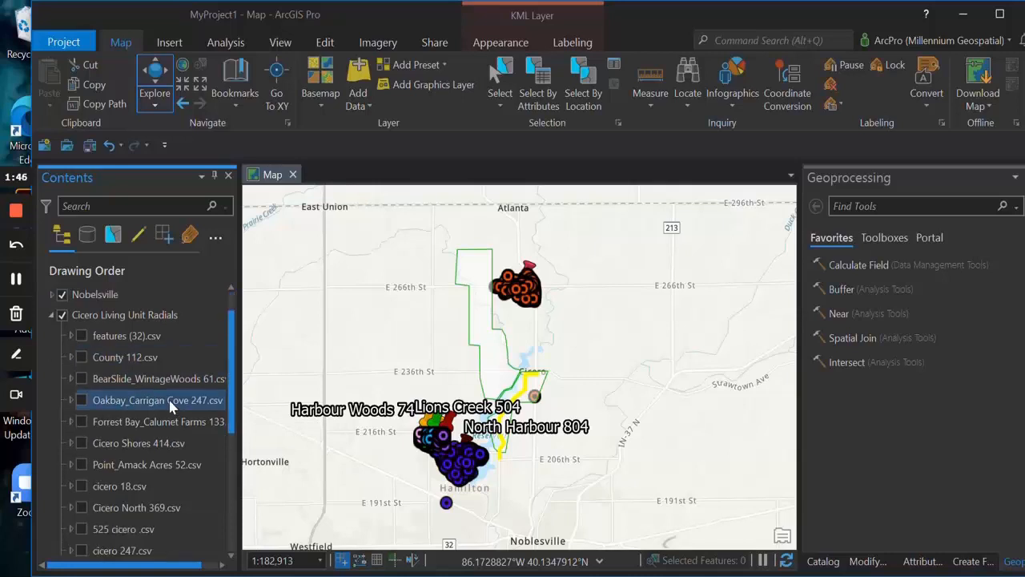
pyautogui.scroll(-2, 168, 397)
pyautogui.scroll(2, 168, 397)
pyautogui.click(81, 337)
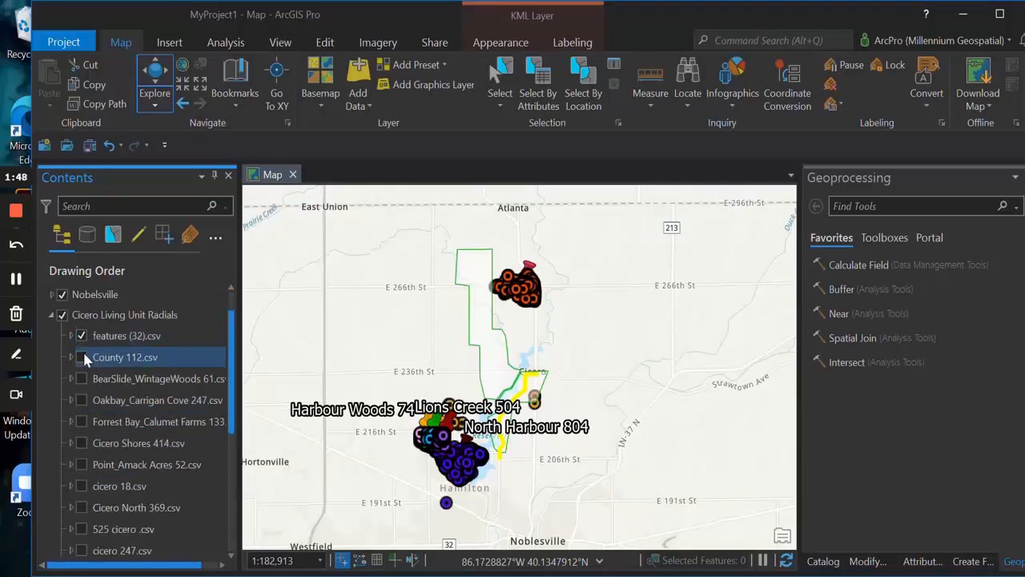
pyautogui.click(81, 356)
pyautogui.click(82, 378)
pyautogui.click(81, 400)
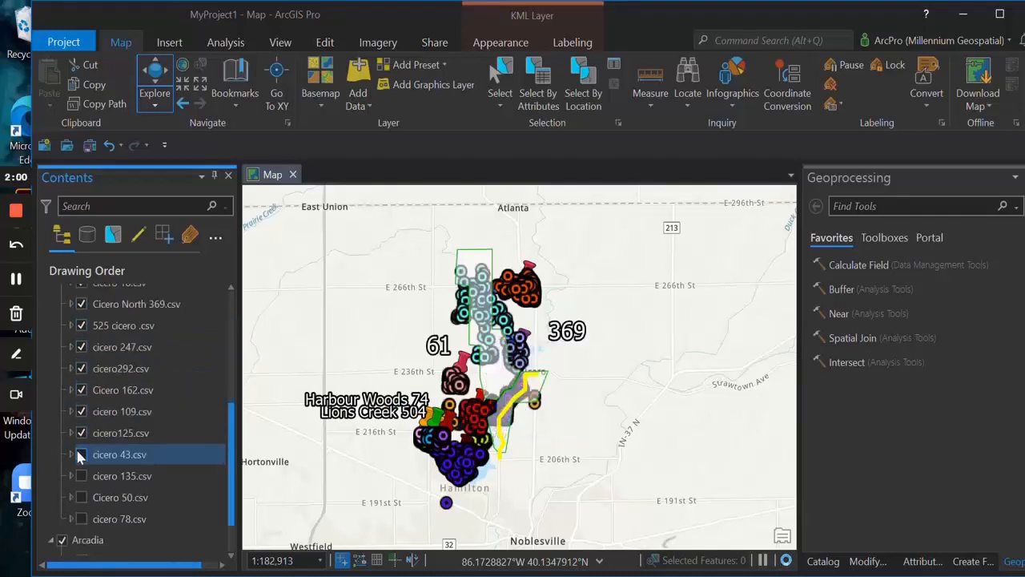
pyautogui.click(81, 455)
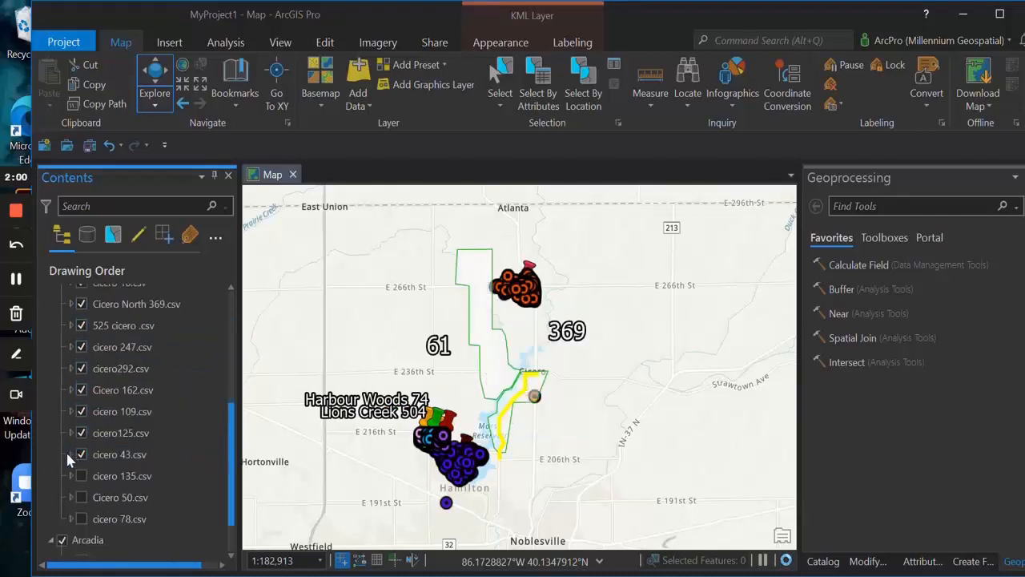
pyautogui.click(81, 497)
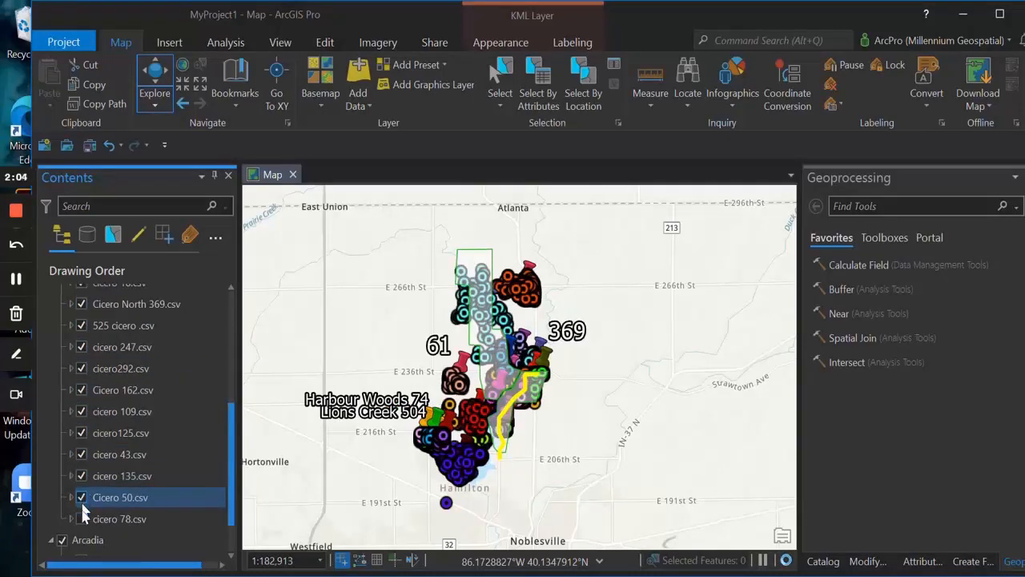
pyautogui.click(82, 519)
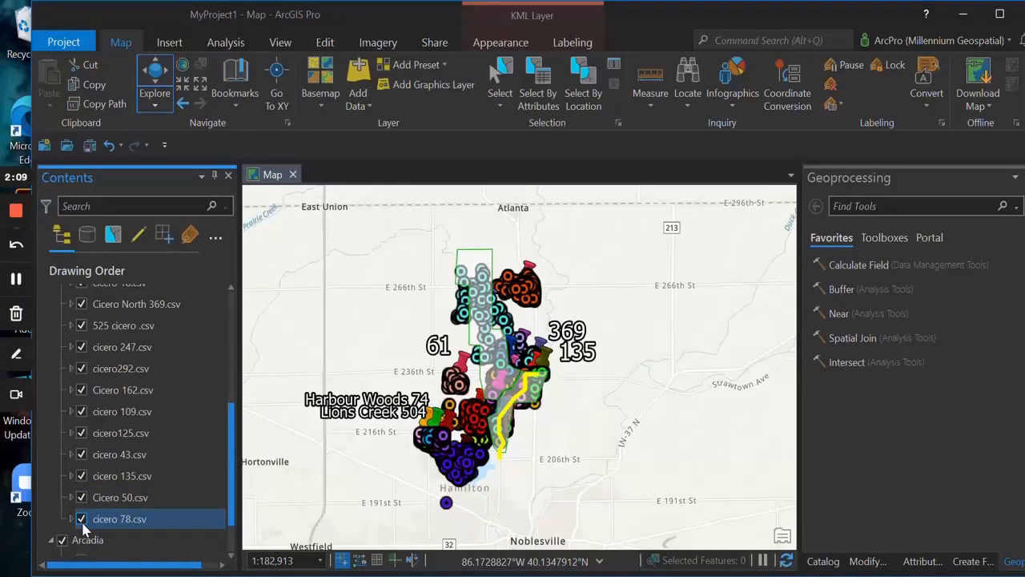
# - Search the geoprocessing tools for "kml to layer" and add the KML To Layer tool to the favorites
pyautogui.click(222, 42)
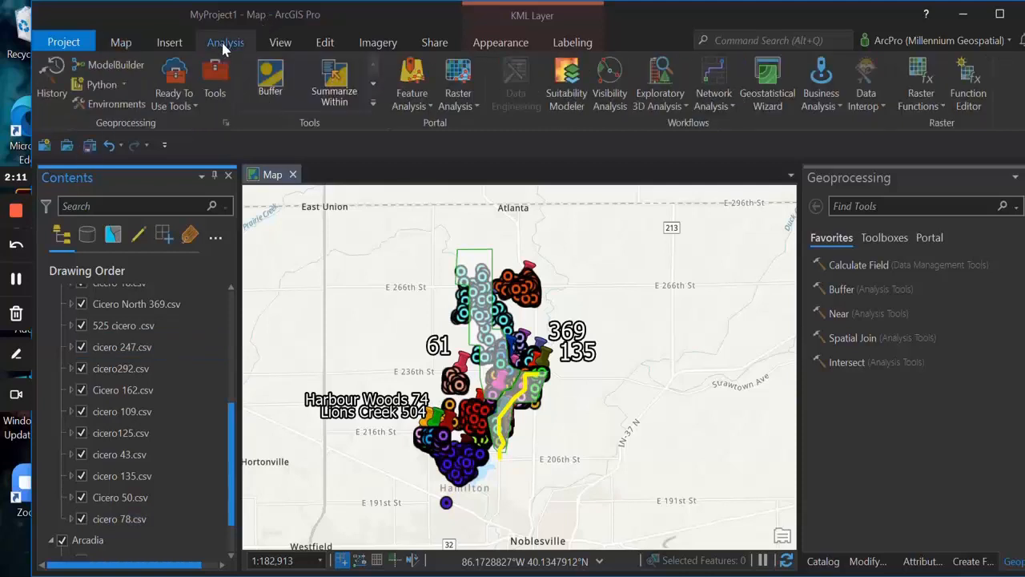
pyautogui.click(216, 87)
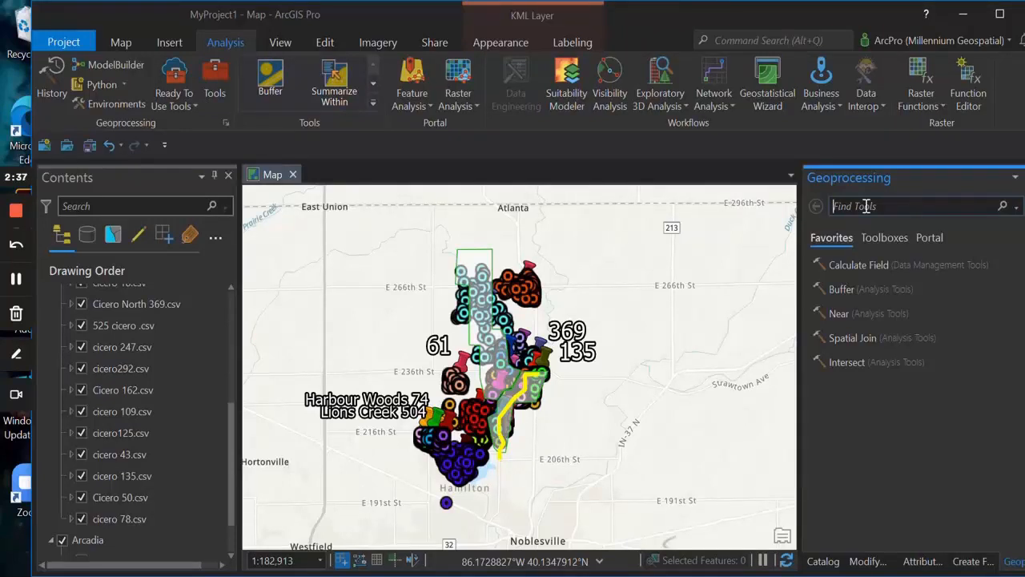
pyautogui.write('km')
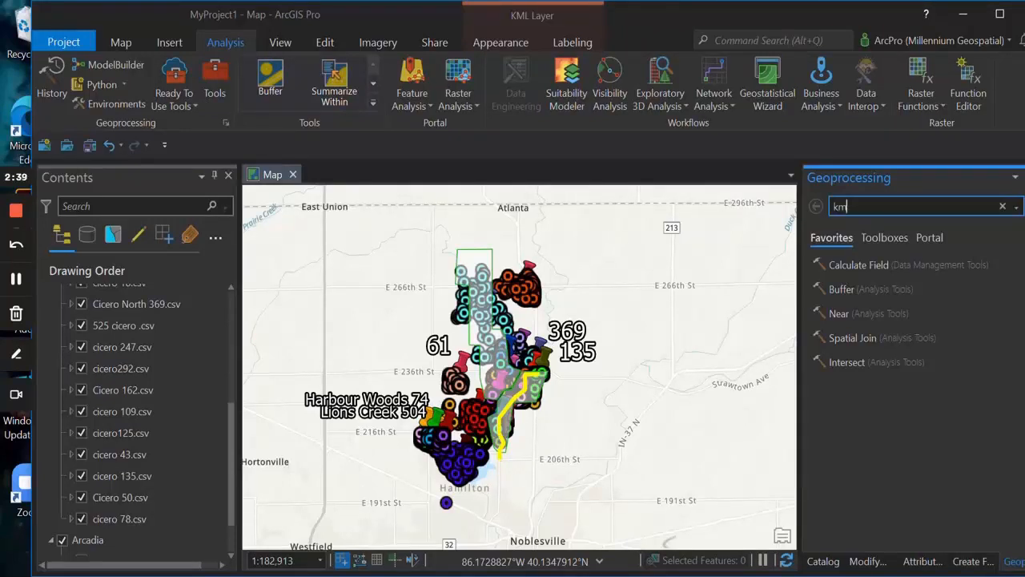
pyautogui.write('l to layer')
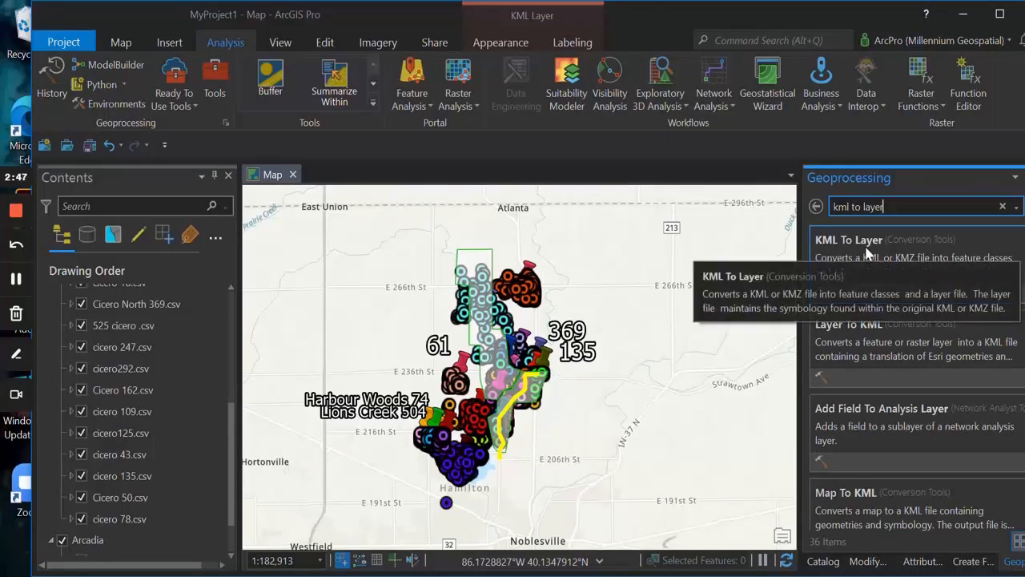
pyautogui.rightClick(909, 246)
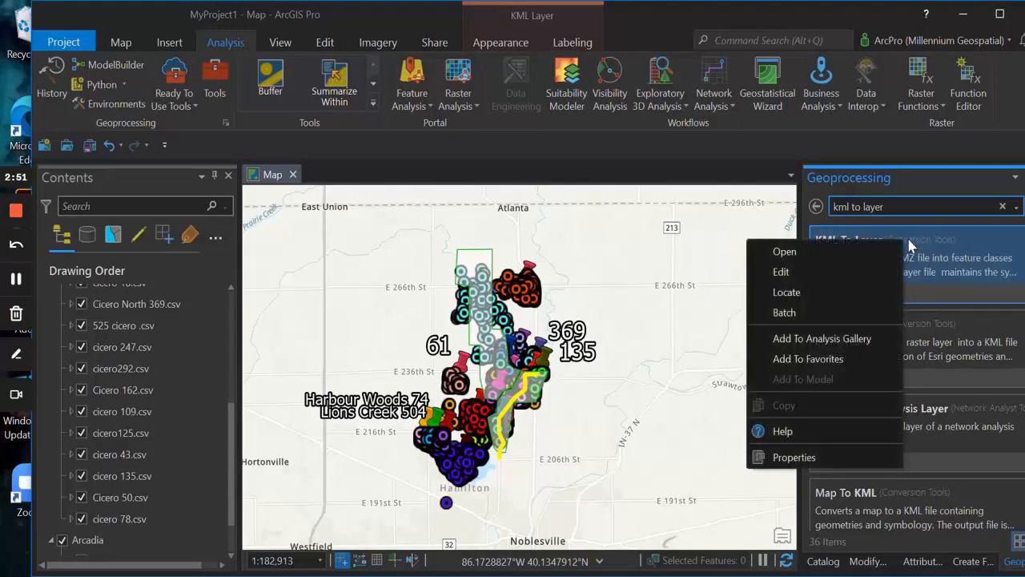
pyautogui.click(838, 362)
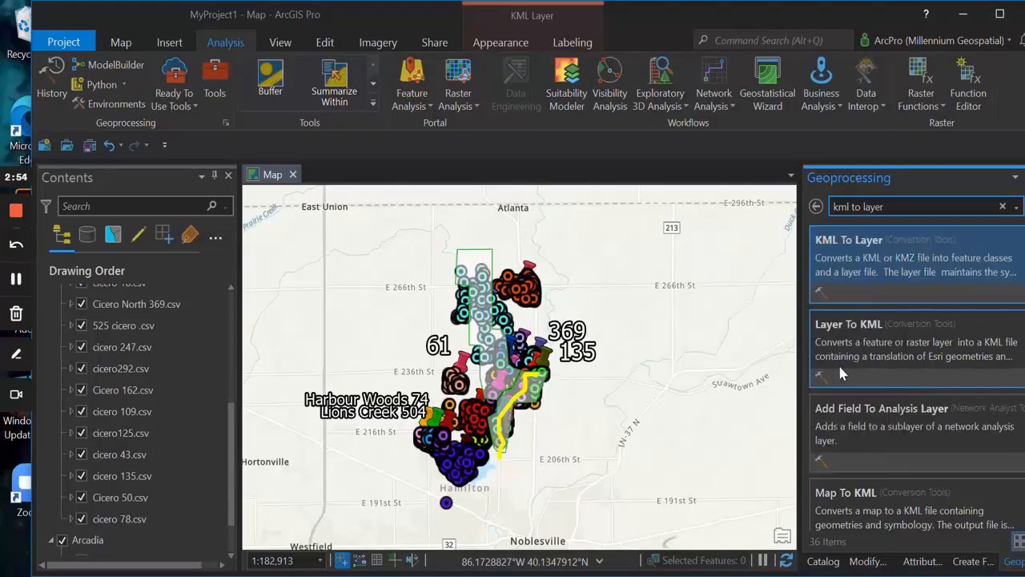
# - Open the KML To Layer tool and choose Arcadia as the input KML file
pyautogui.click(897, 253)
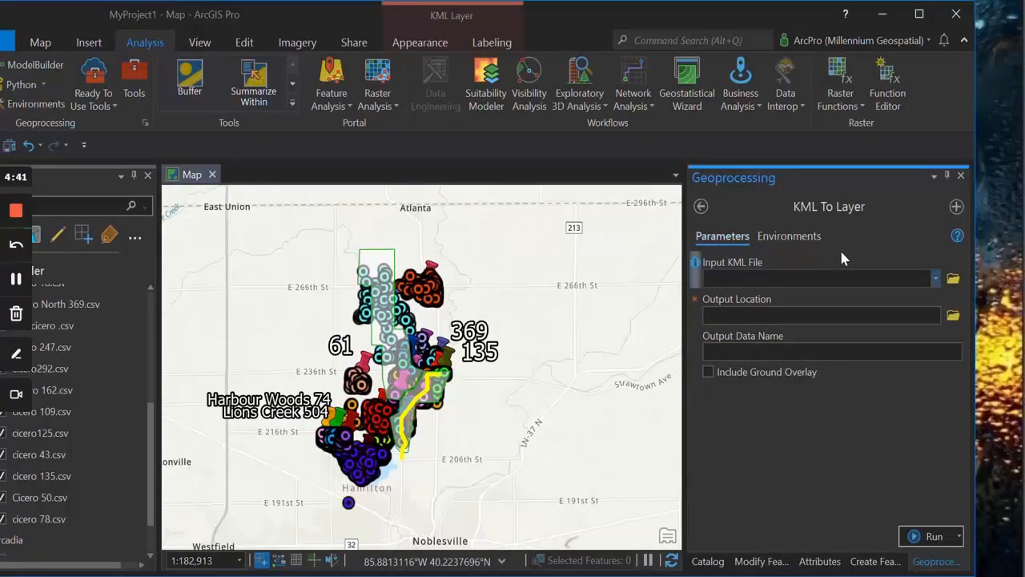
pyautogui.click(935, 279)
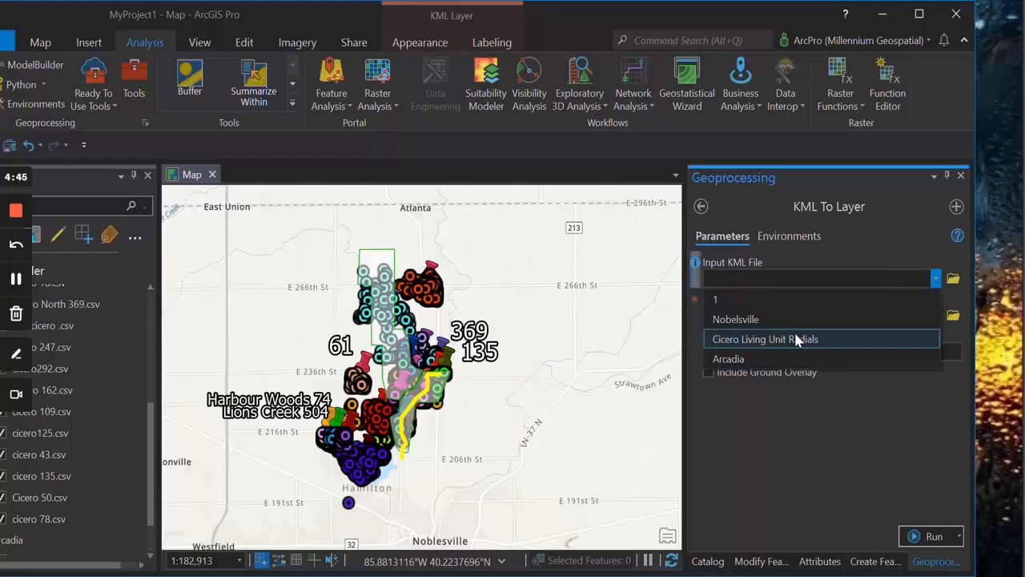
pyautogui.click(750, 357)
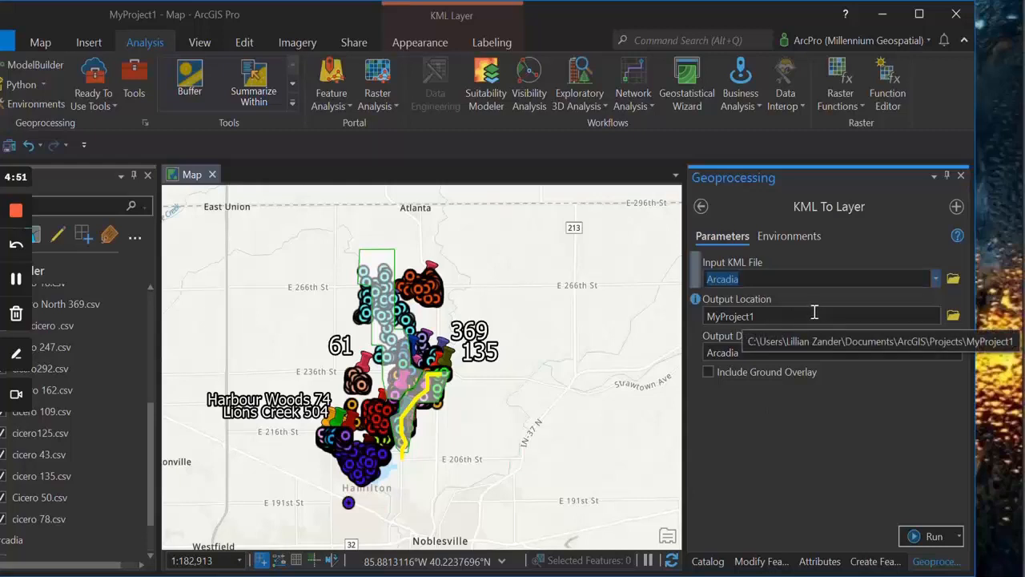
# - Set the output location of the conversion to the MGS Files folder in Libraries > Documents
pyautogui.click(953, 315)
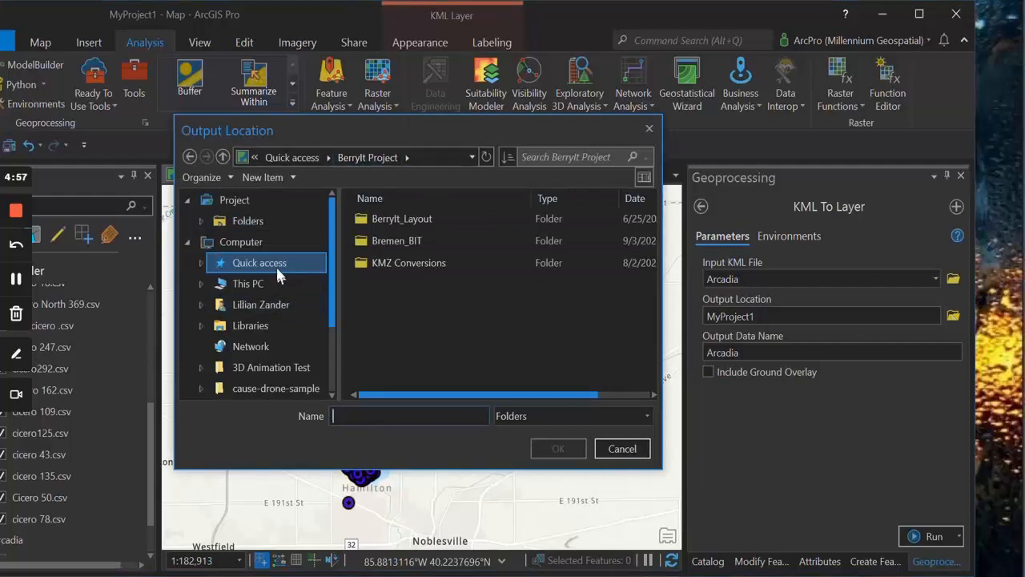
pyautogui.click(304, 324)
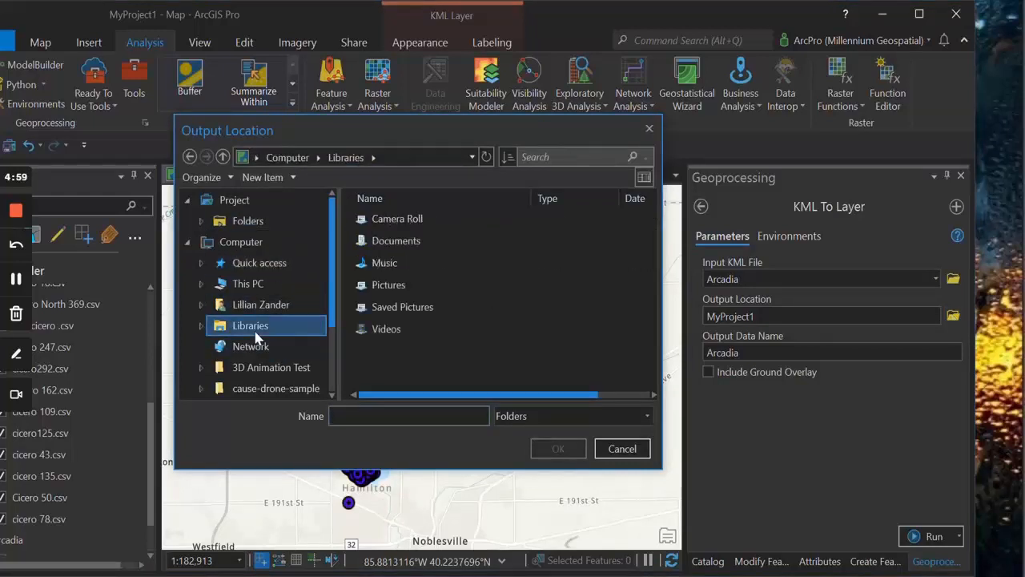
pyautogui.doubleClick(423, 240)
pyautogui.scroll(-5, 422, 240)
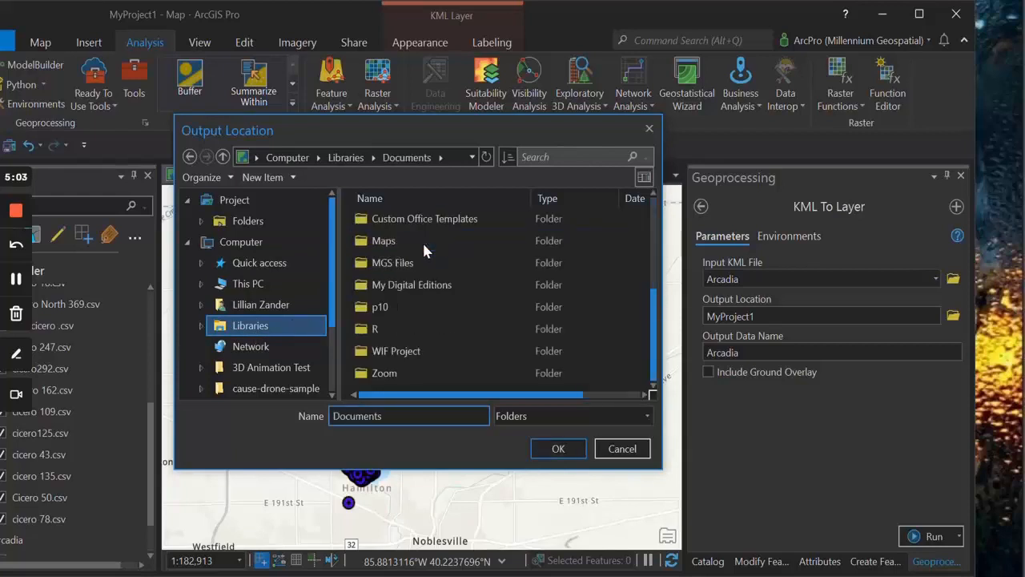
pyautogui.doubleClick(396, 264)
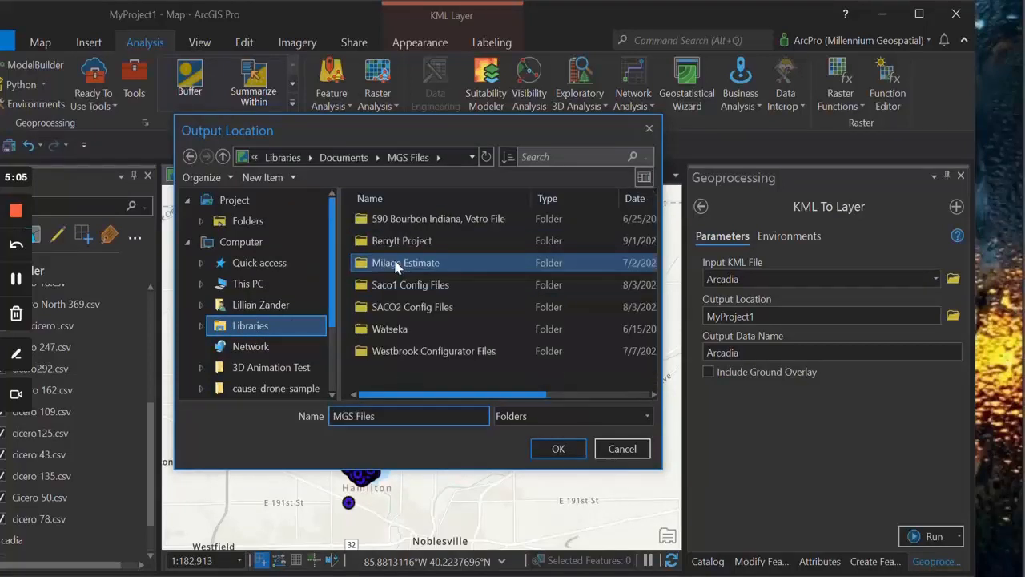
pyautogui.click(560, 449)
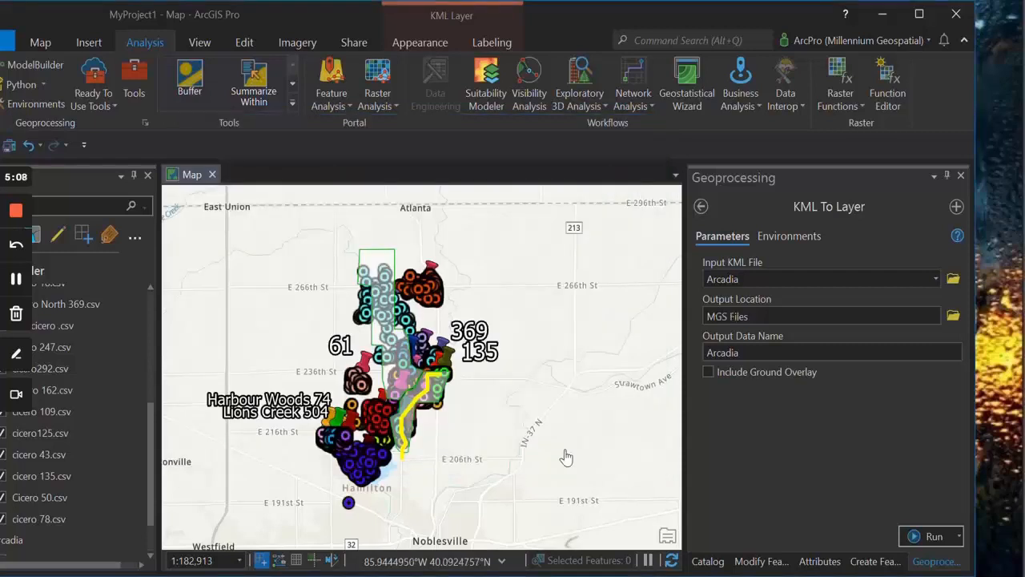
# - Name the output data Arcadia_example, run the KML To Layer conversion and dismiss its completion details
pyautogui.doubleClick(780, 355)
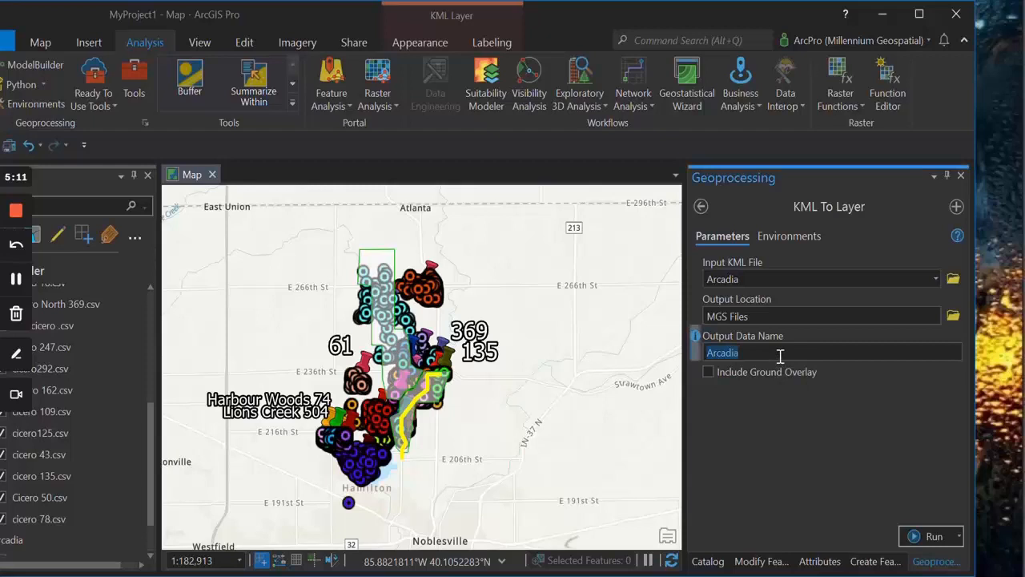
pyautogui.write('Arcadiaa')
pyautogui.press('BackSpace')
pyautogui.write('_ex')
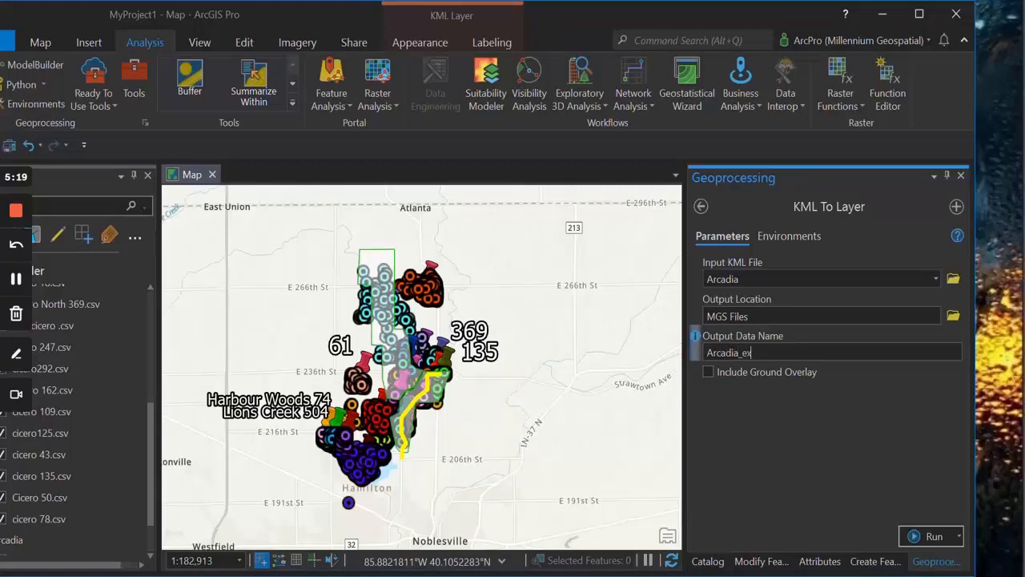
pyautogui.write('ample')
pyautogui.click(927, 537)
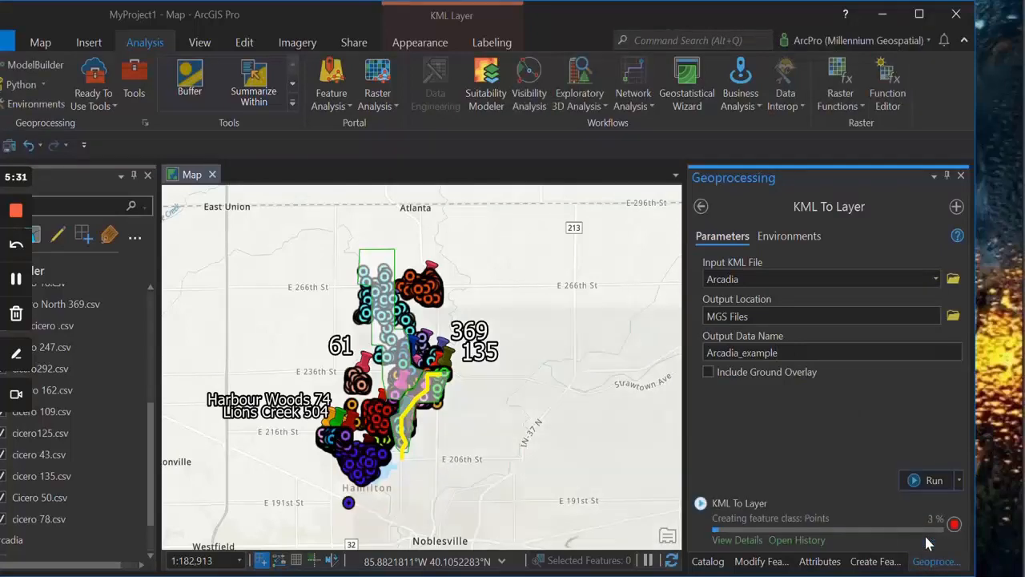
pyautogui.moveTo(927, 543)
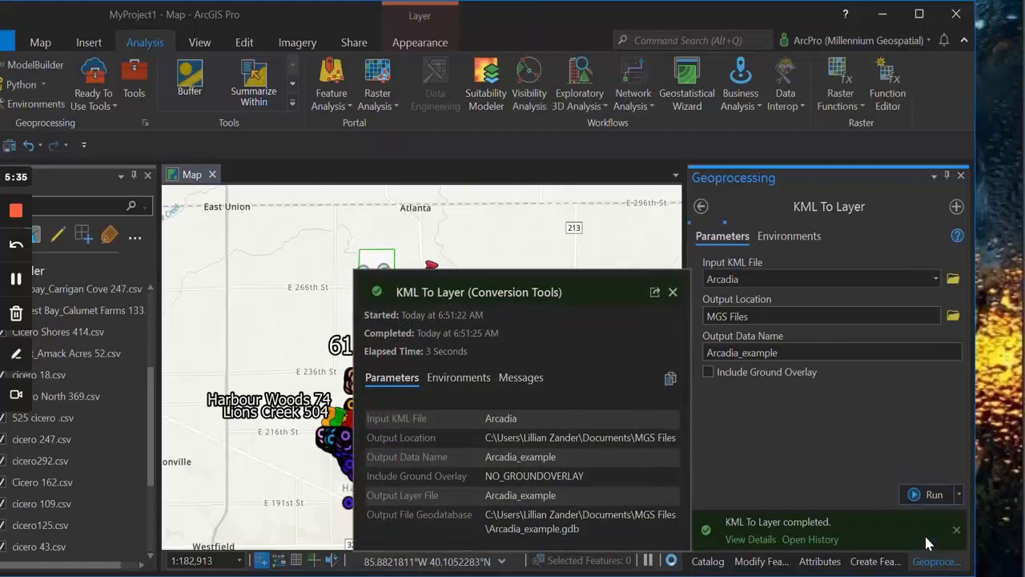
pyautogui.click(676, 290)
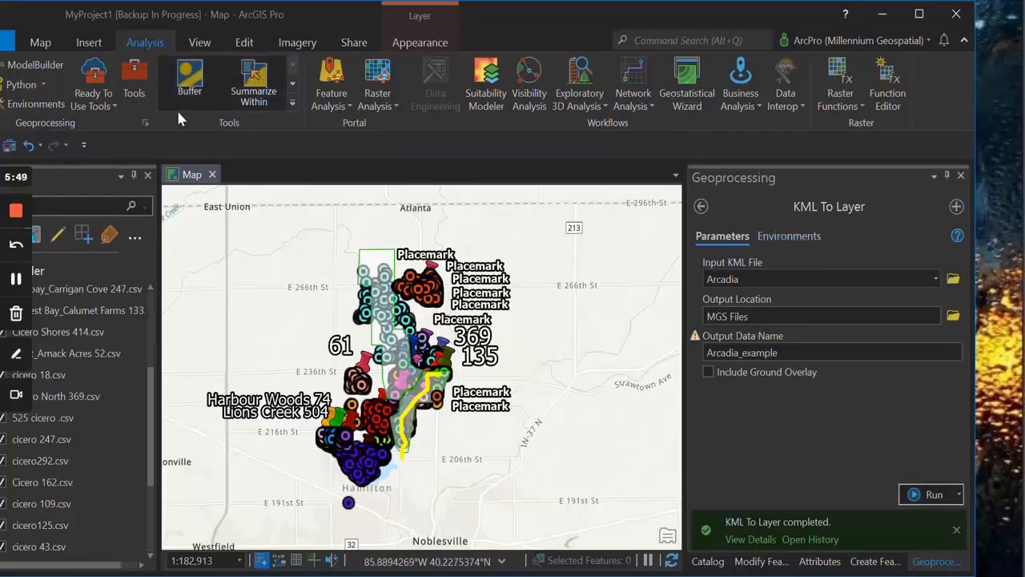
# - Search the geoprocessing tools for "layer to kml" and open the Layer To KML tool
pyautogui.click(134, 86)
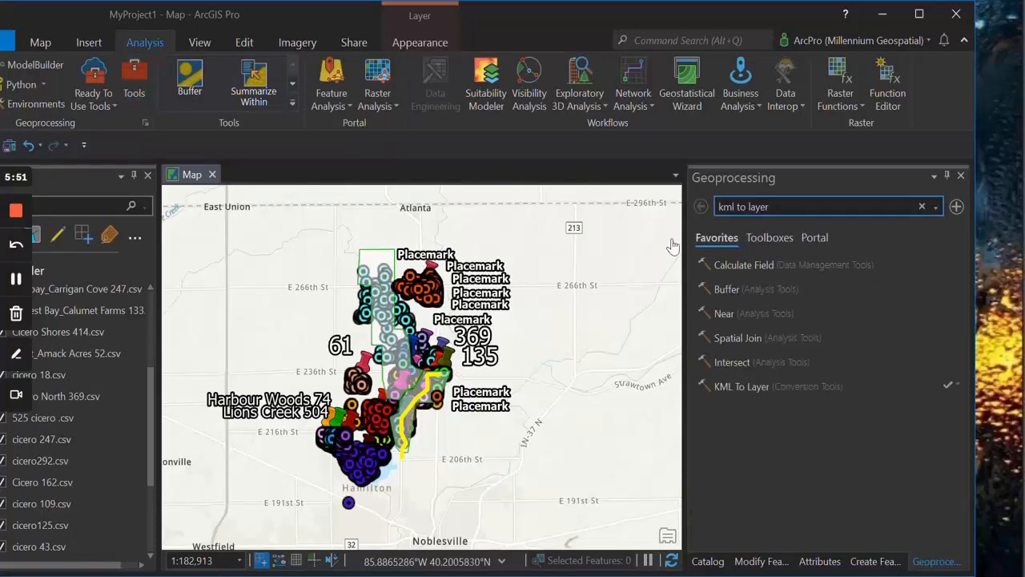
pyautogui.click(789, 206)
pyautogui.write('layer')
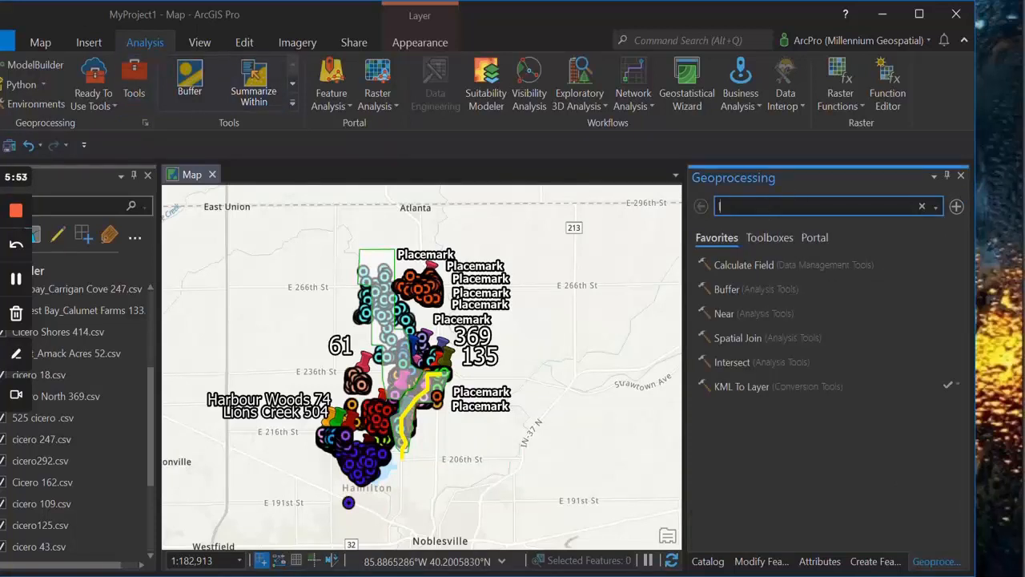
pyautogui.write(' to kml')
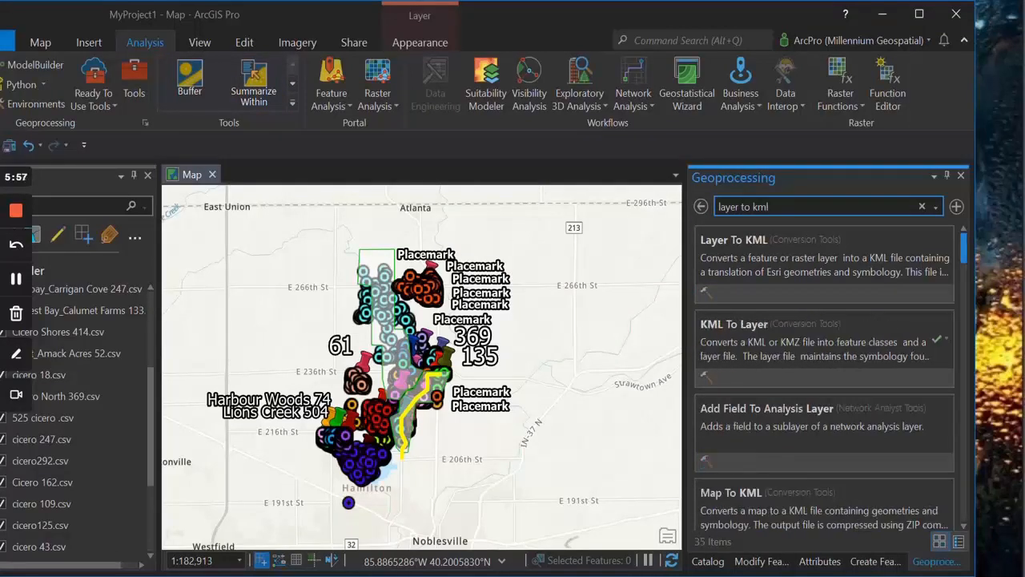
pyautogui.click(730, 240)
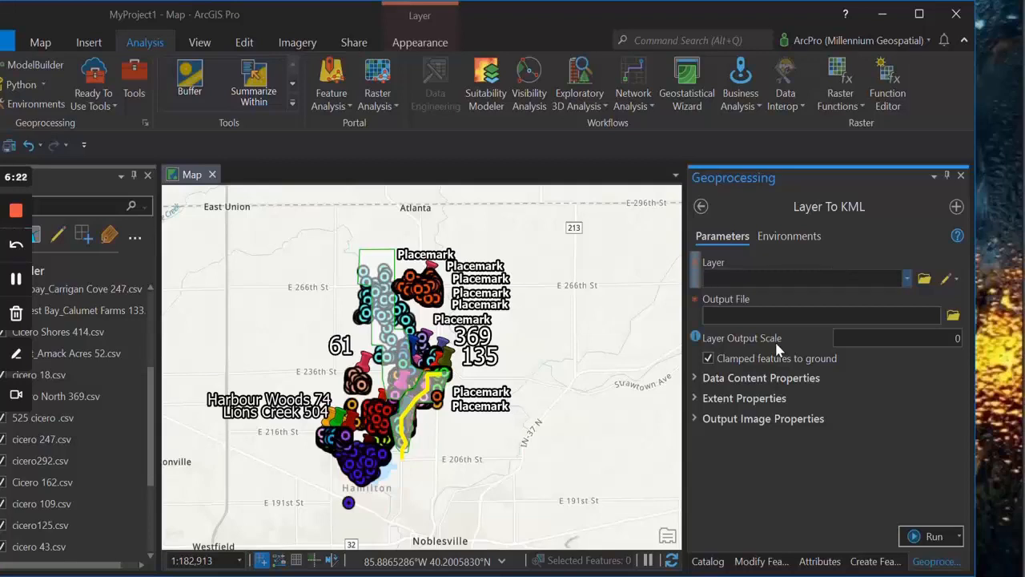
# - Expand the Data Content, Extent and Output Image Properties of the Layer To KML tool to examine their settings
pyautogui.click(801, 378)
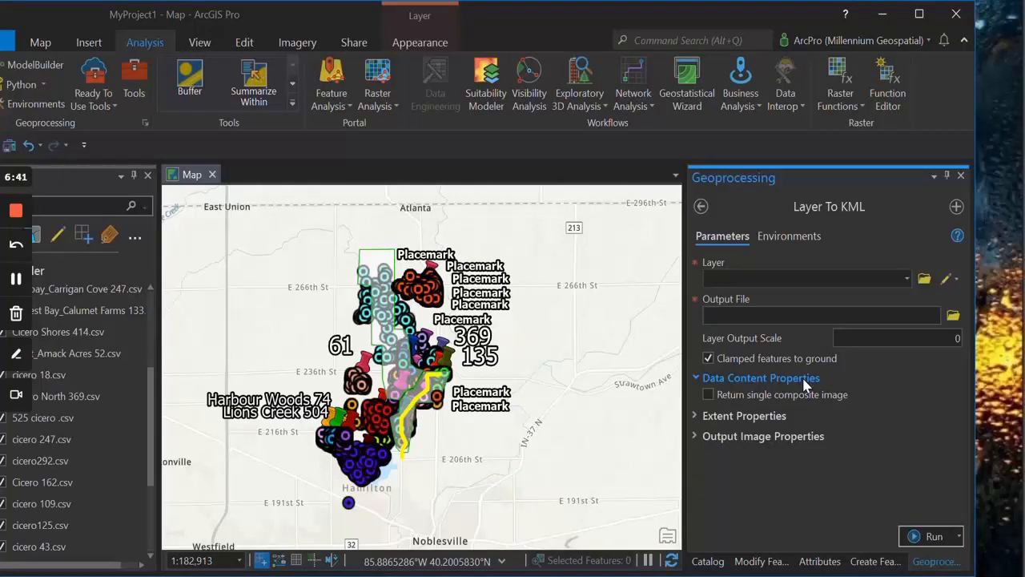
pyautogui.click(770, 416)
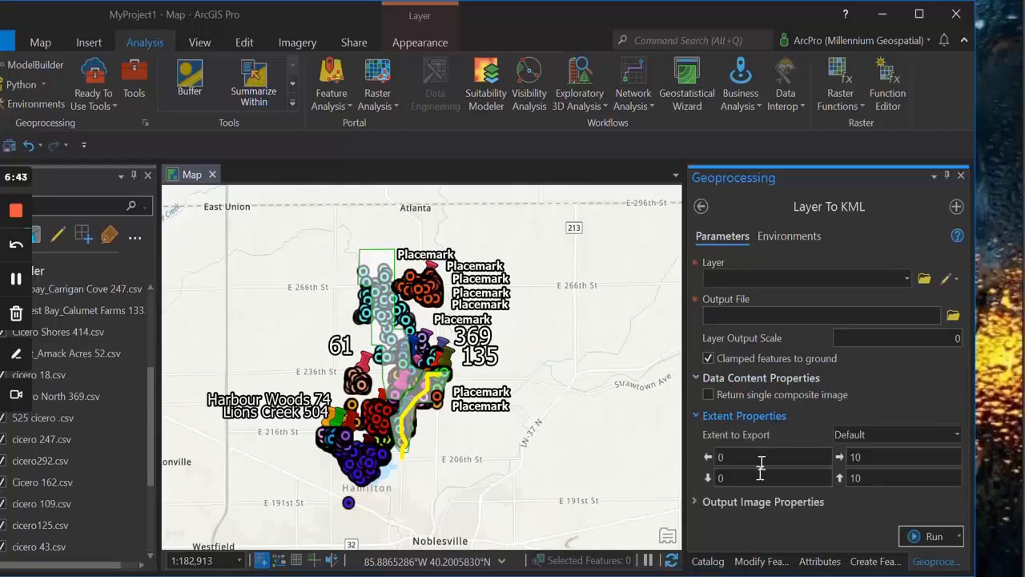
pyautogui.click(751, 502)
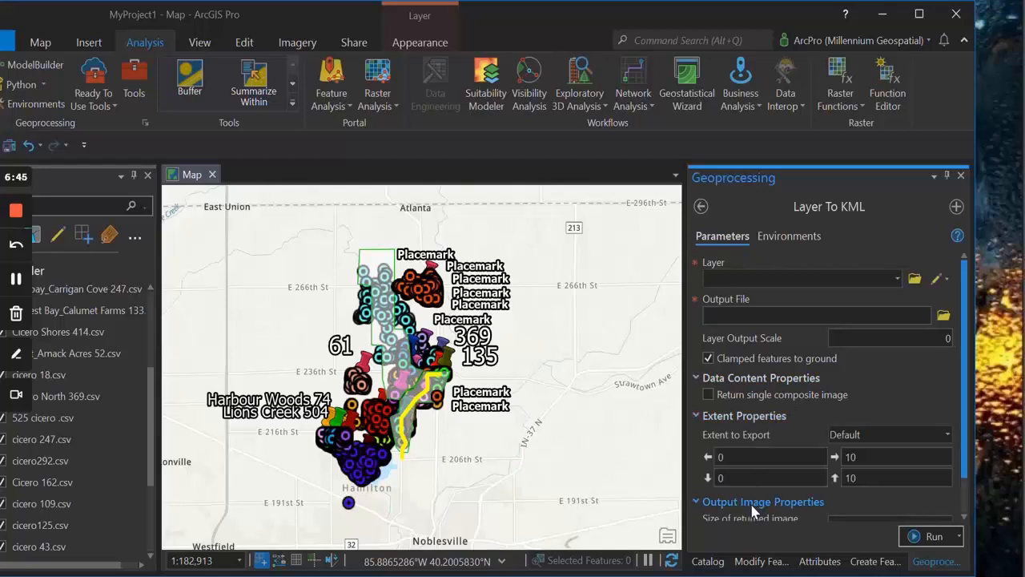
pyautogui.scroll(-2, 753, 510)
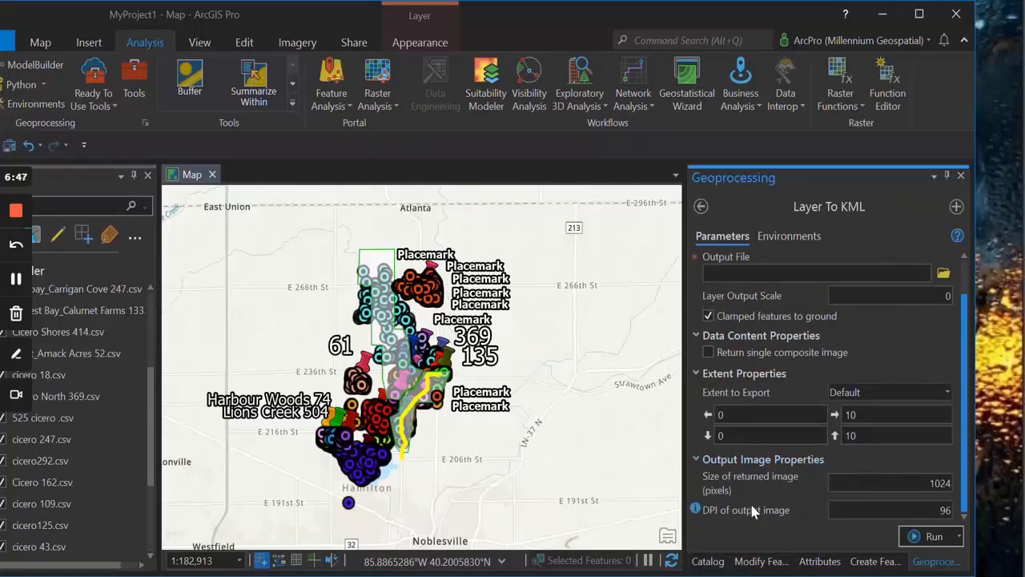